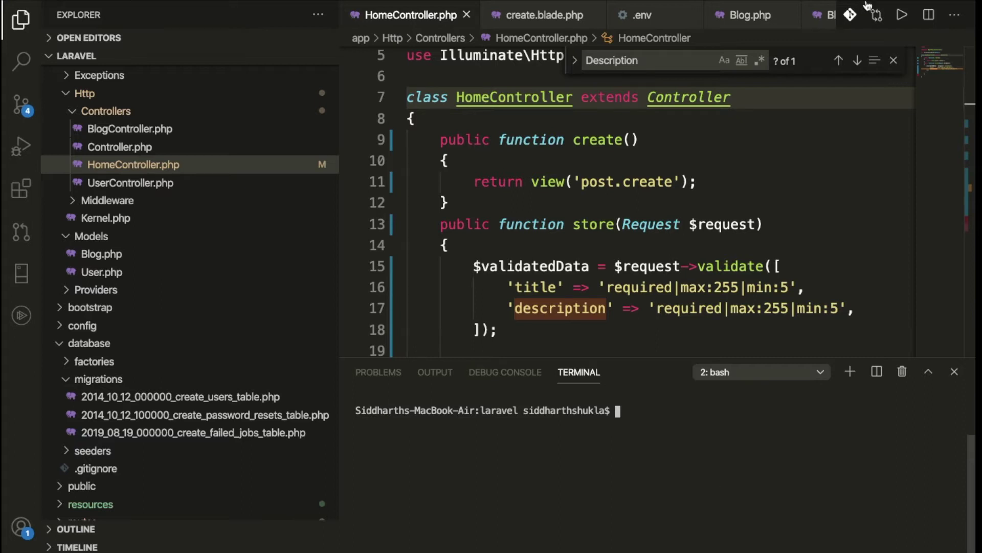
Step: Run php artisan make:migration create_blogs_table in the terminal, fixing a typo first
click(675, 225)
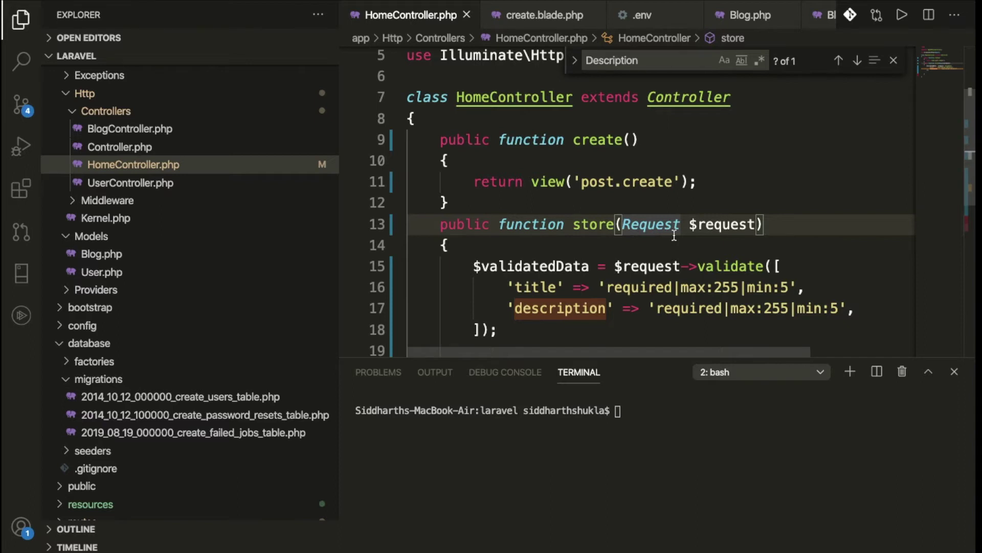
click(668, 430)
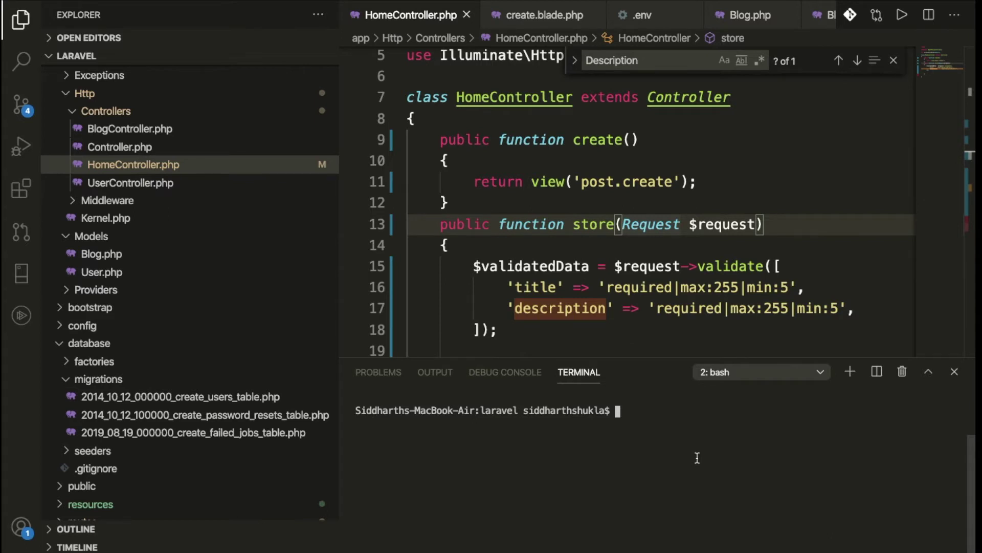
text(pph)
key(BackSpace)
key(BackSpace)
key(BackSpace)
text(hp a)
text(rtisan m)
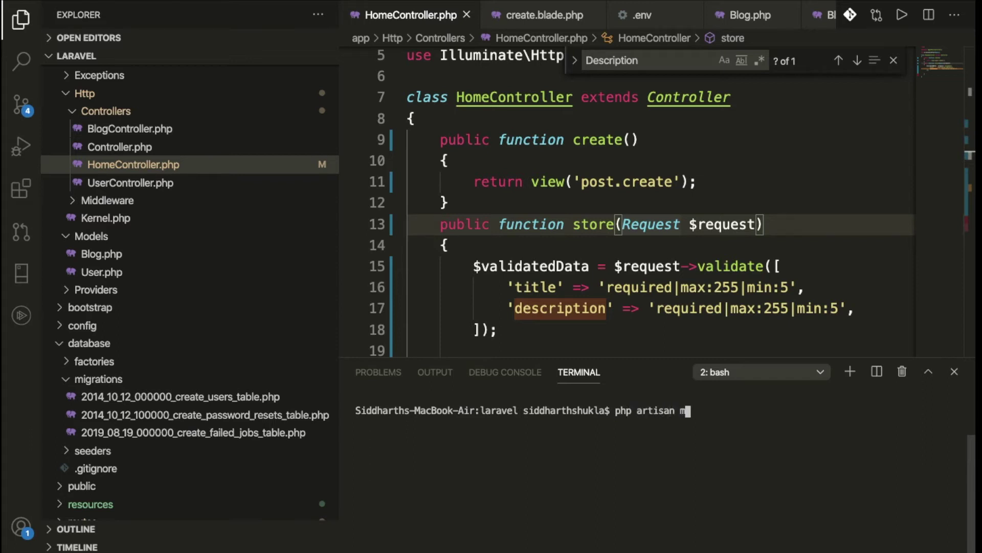
text(ake:mig)
text(ration )
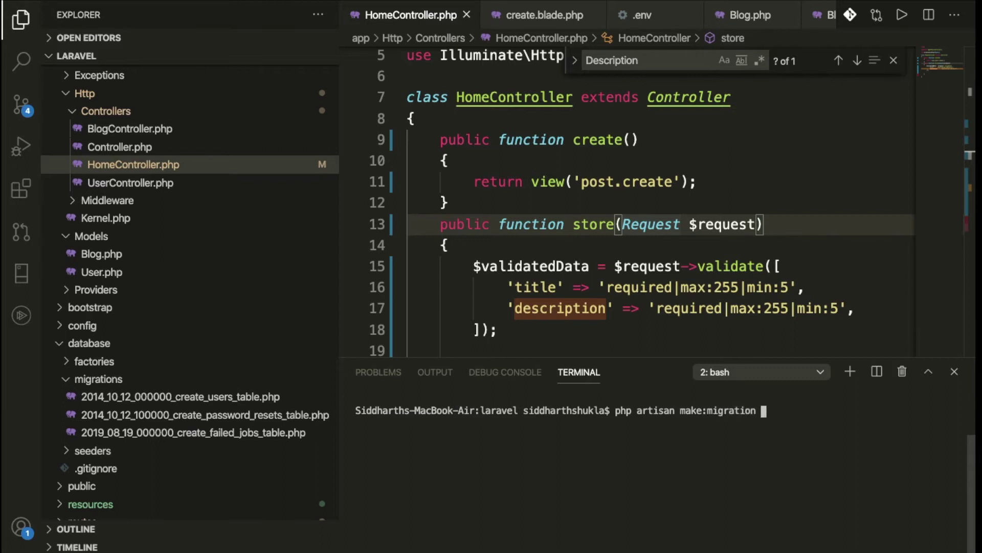
text(create)
text(_)
text(b)
text(logs_)
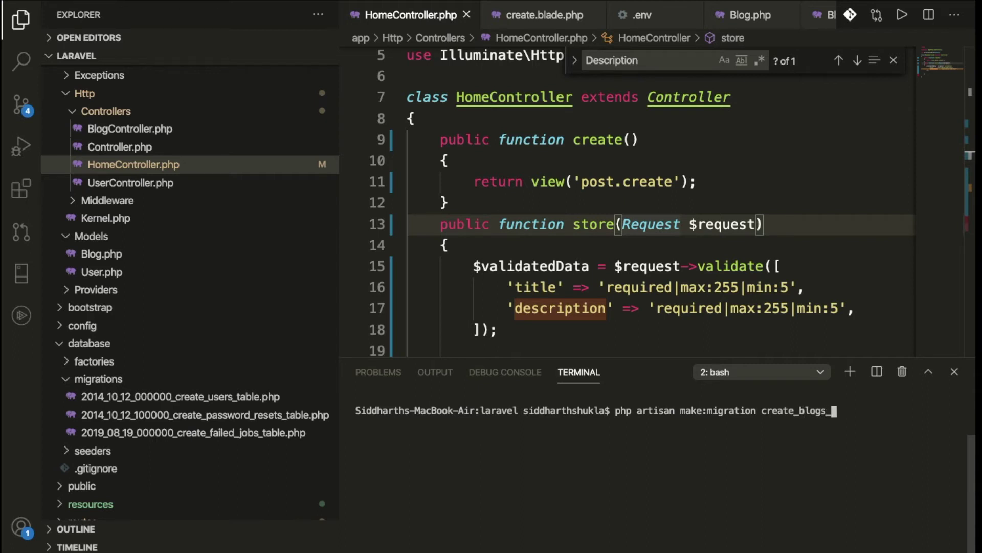
text(table)
key(Return)
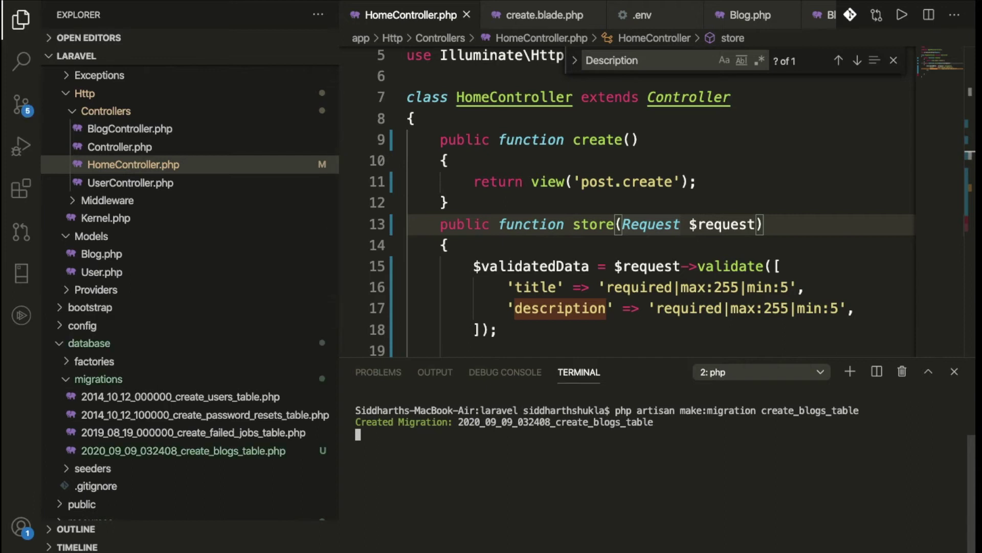
mouse_move(158, 459)
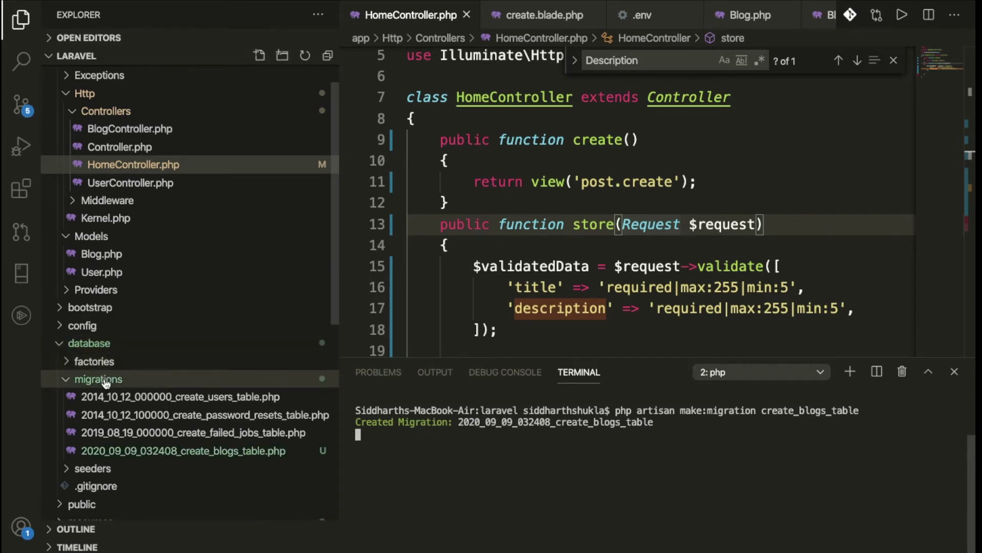
Step: Open the new blogs migration and edit the id column line in up()
click(156, 453)
click(661, 269)
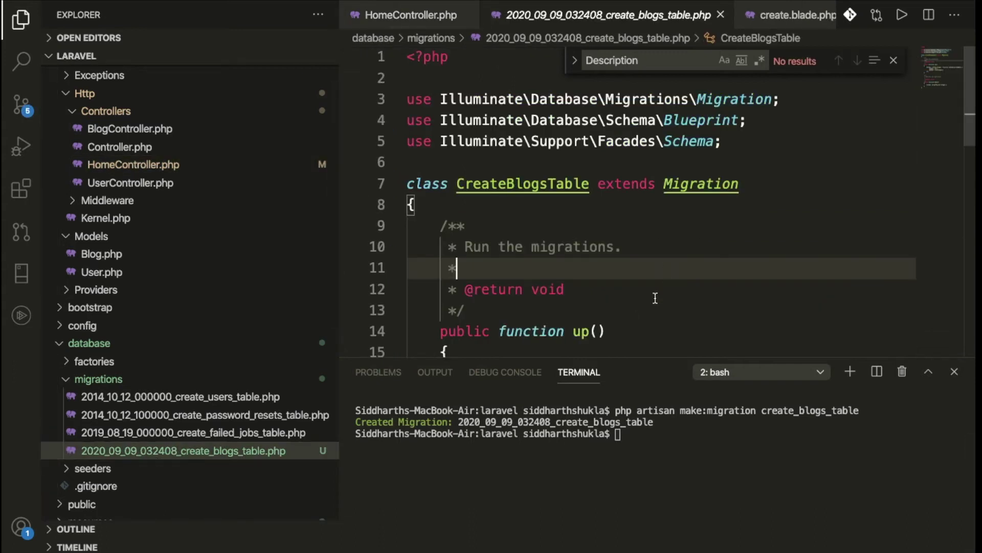
scroll(655, 298, down, 3)
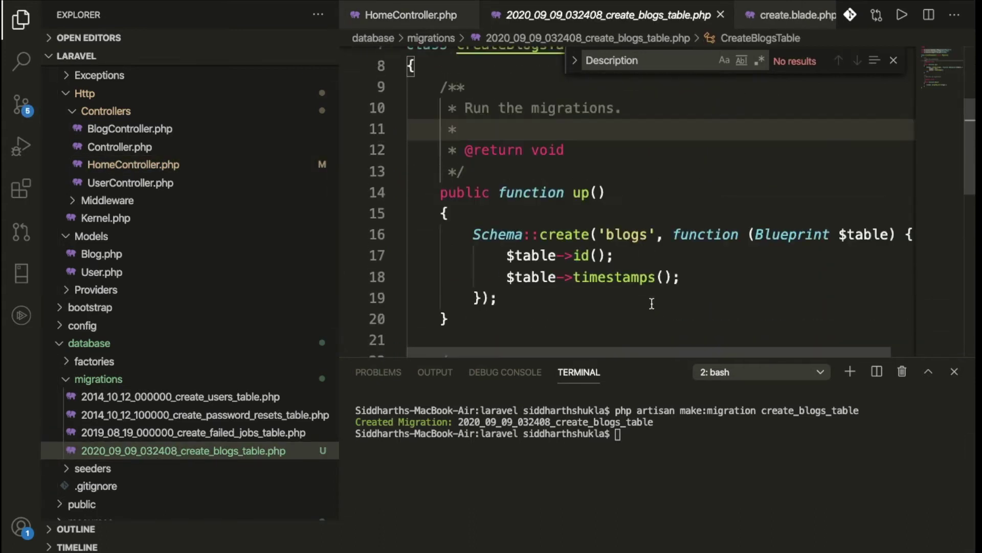
click(637, 260)
double_click(580, 256)
text(i)
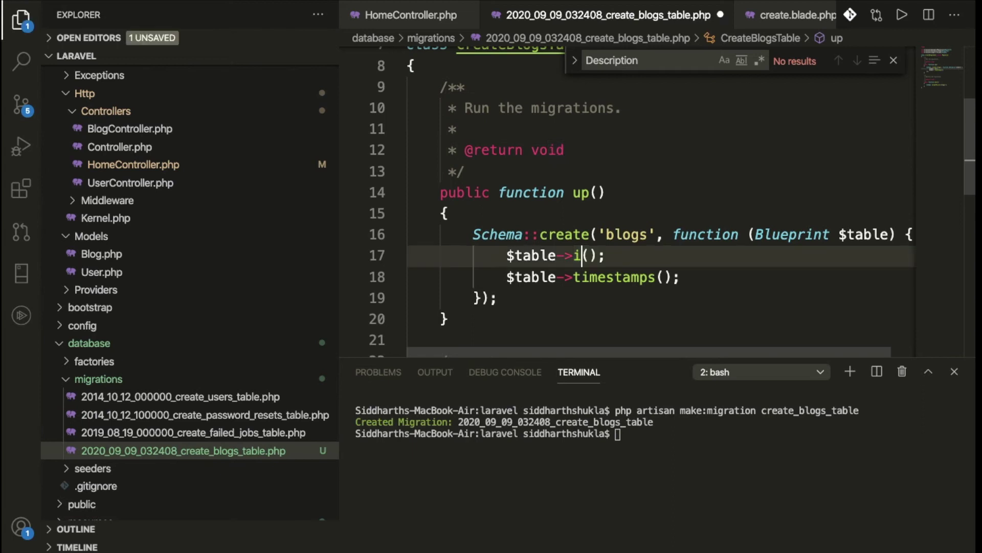
text(ncre)
key(Return)
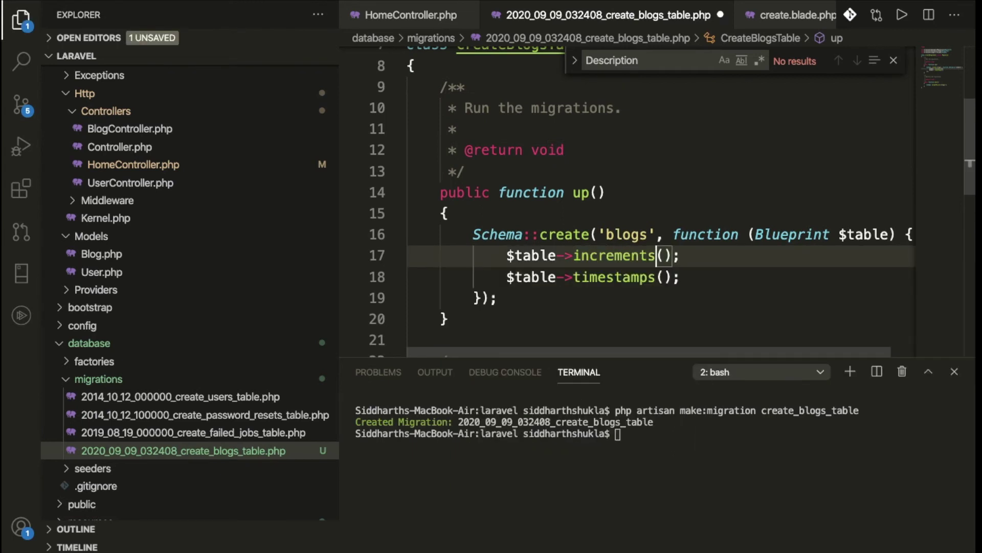
key(Right)
key(ctrl+s)
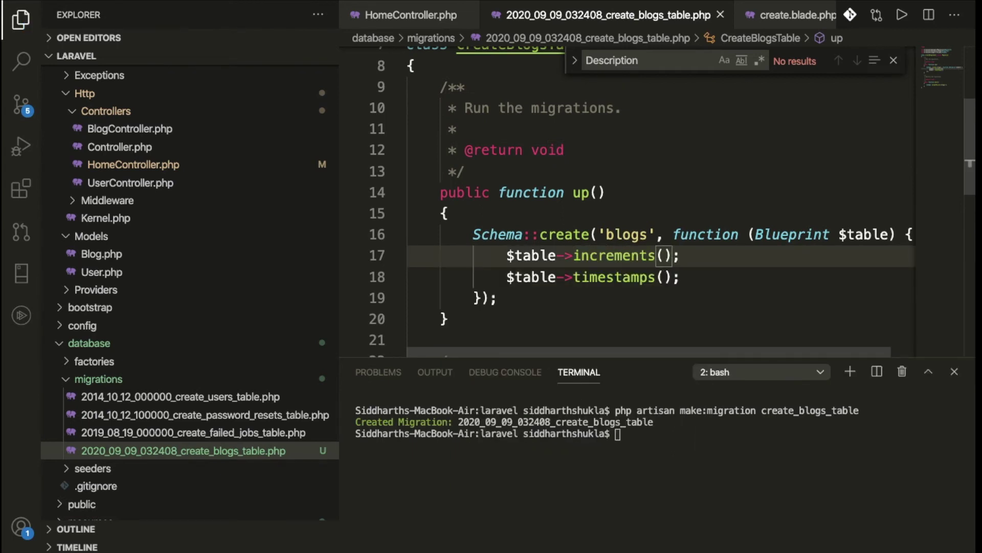
text(')
text(id)
key(ctrl+s)
key(End)
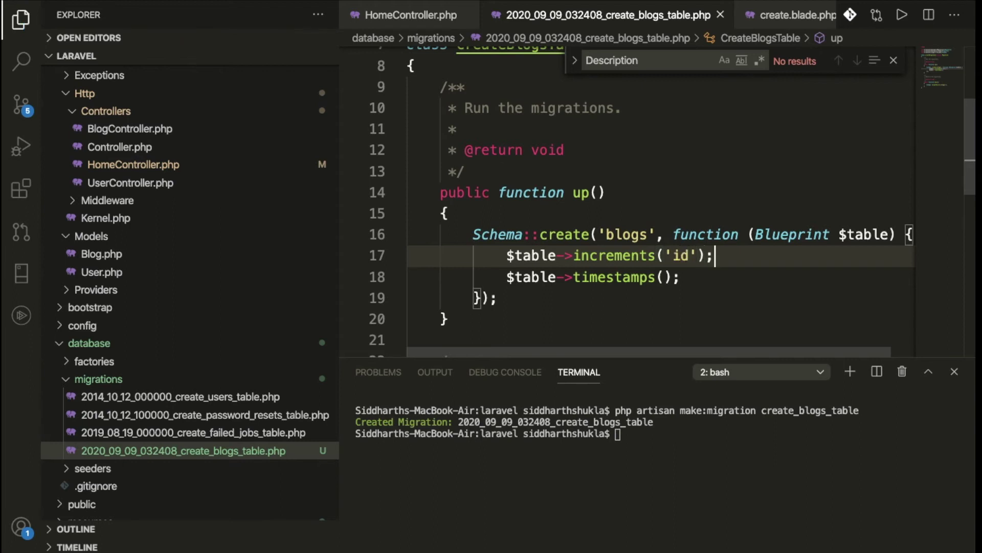
Step: Add a $table->string('title') column below the id line and save
key(shift+alt+Down)
double_click(624, 277)
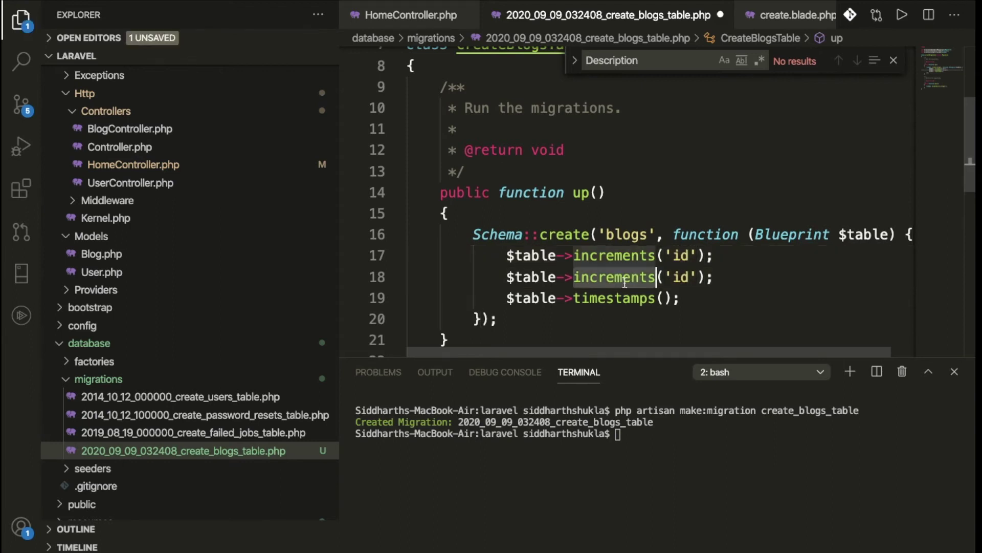
text(s)
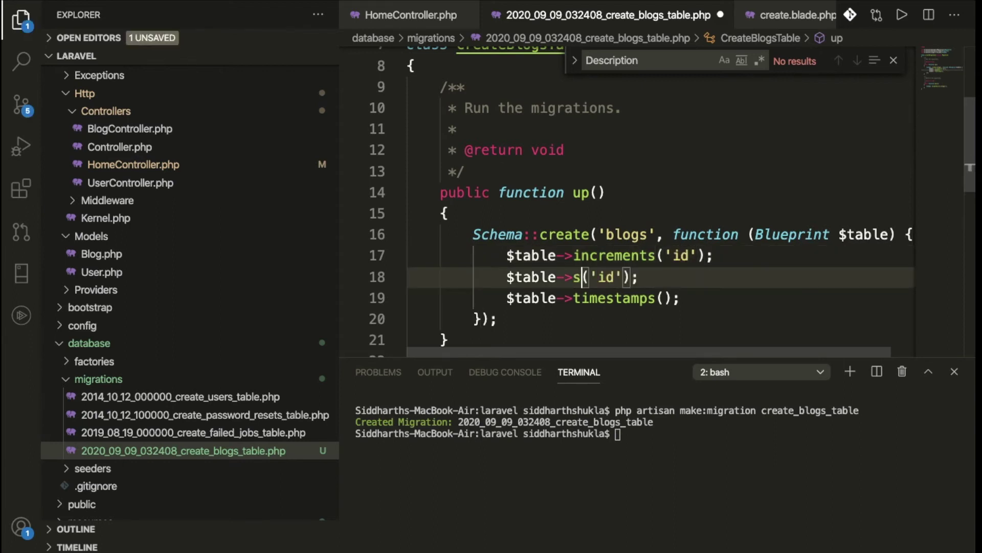
text(r)
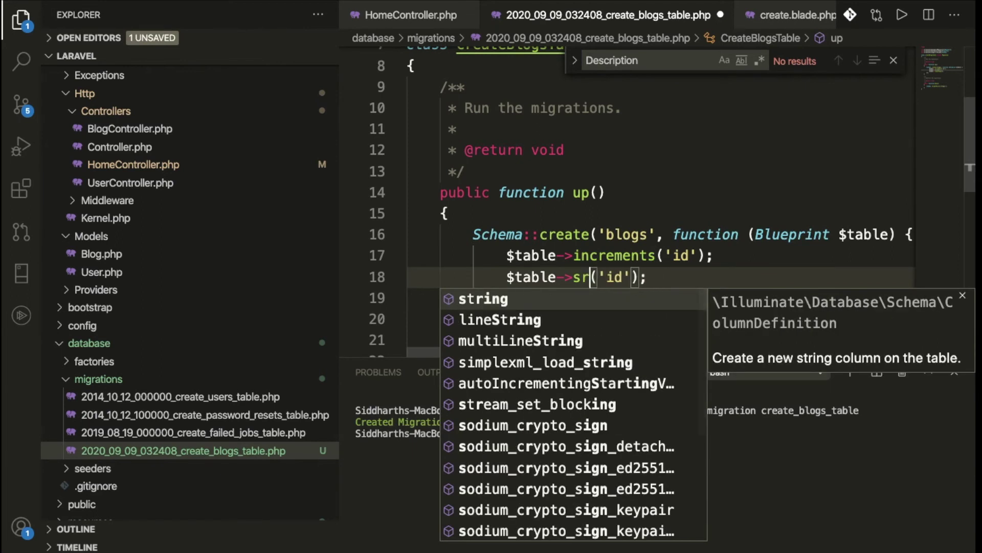
key(BackSpace)
text(tring)
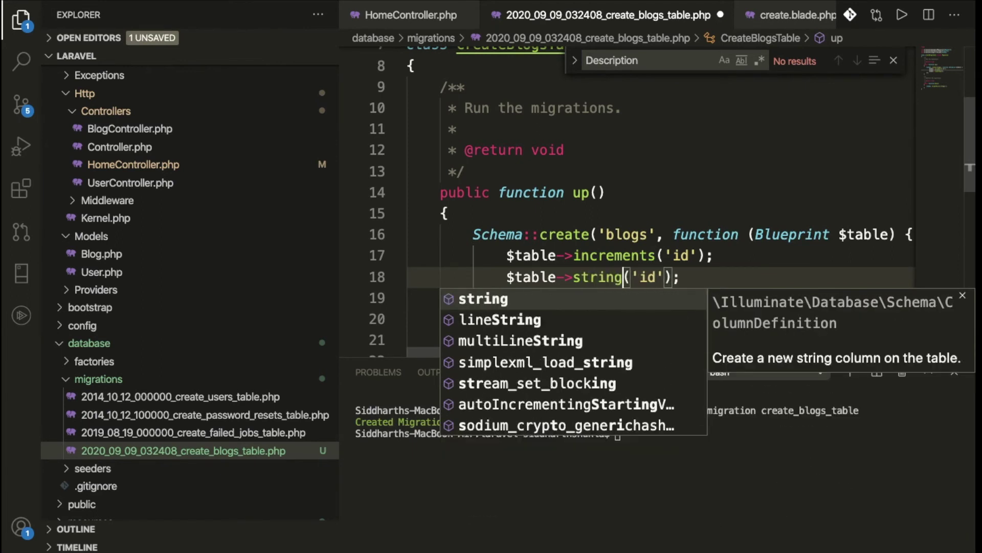
key(Right)
key(Right)
key(shift+Right)
key(shift+Right)
text(t)
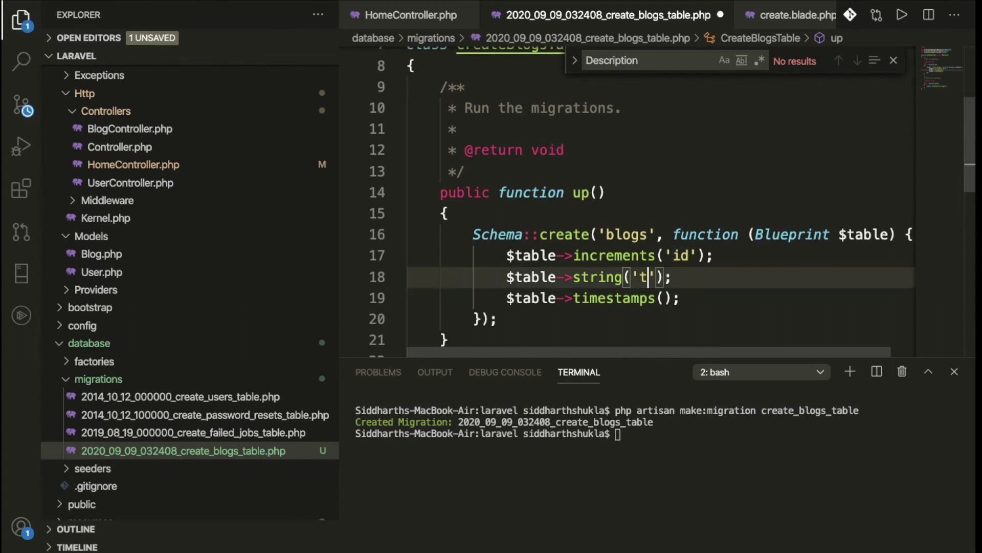
text(itle)
key(ctrl+s)
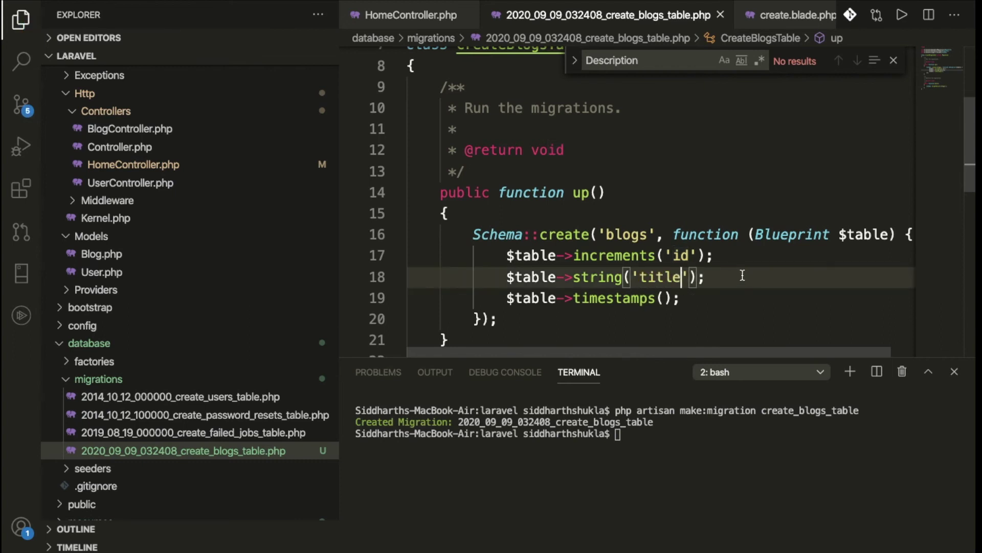
Step: Duplicate the title line as a 'description' string column and save
key(shift+alt+Down)
double_click(659, 298)
text(d)
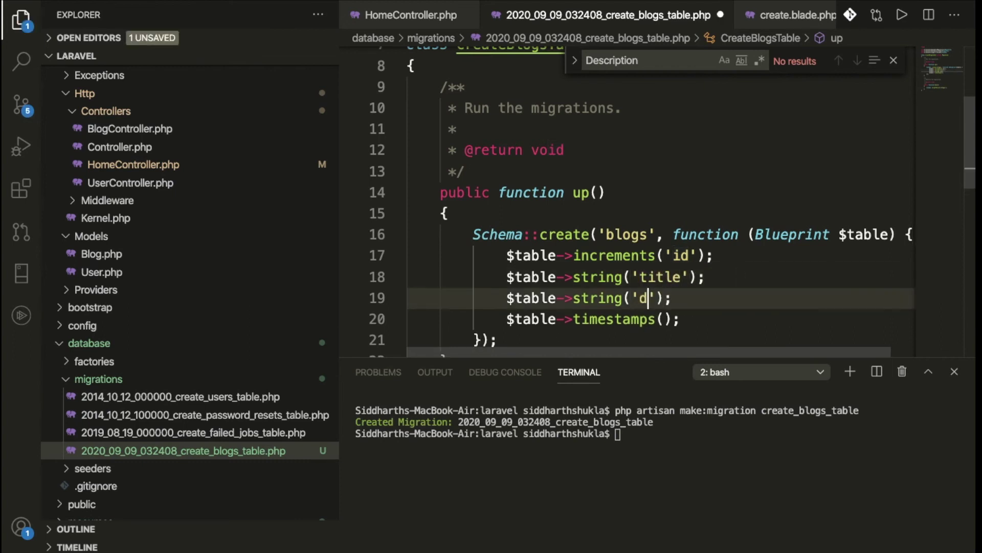
text(escrip)
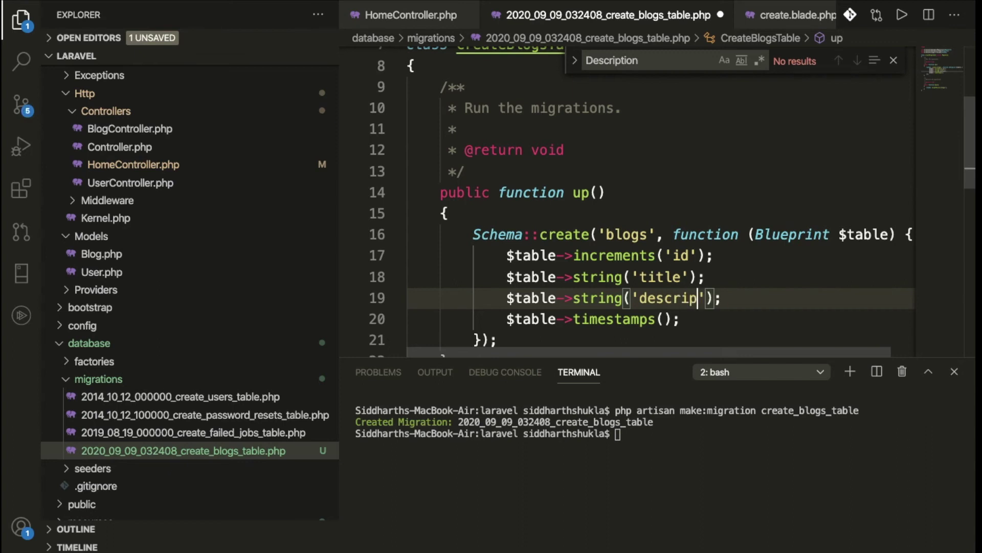
text(tion)
key(ctrl+s)
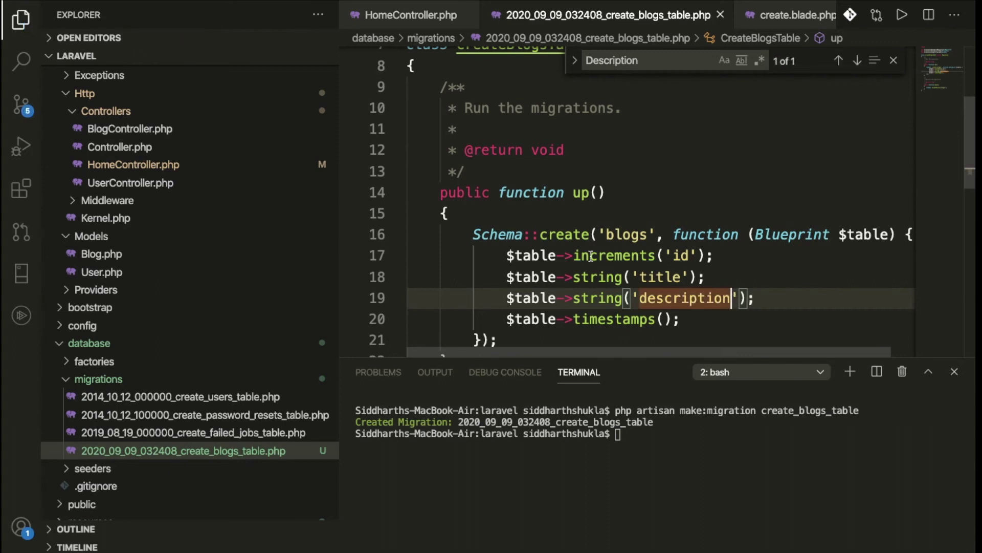
click(641, 439)
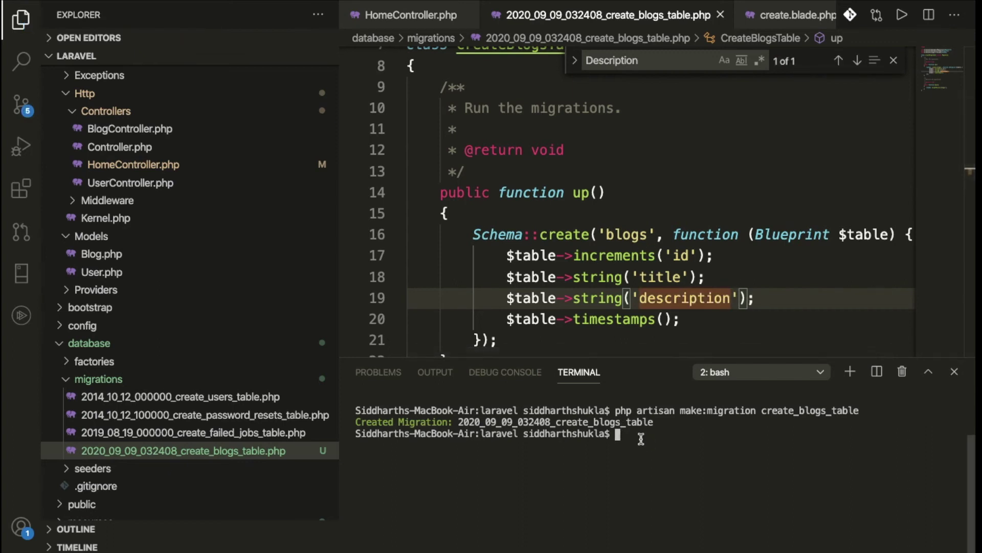
text(php artisan )
text(make)
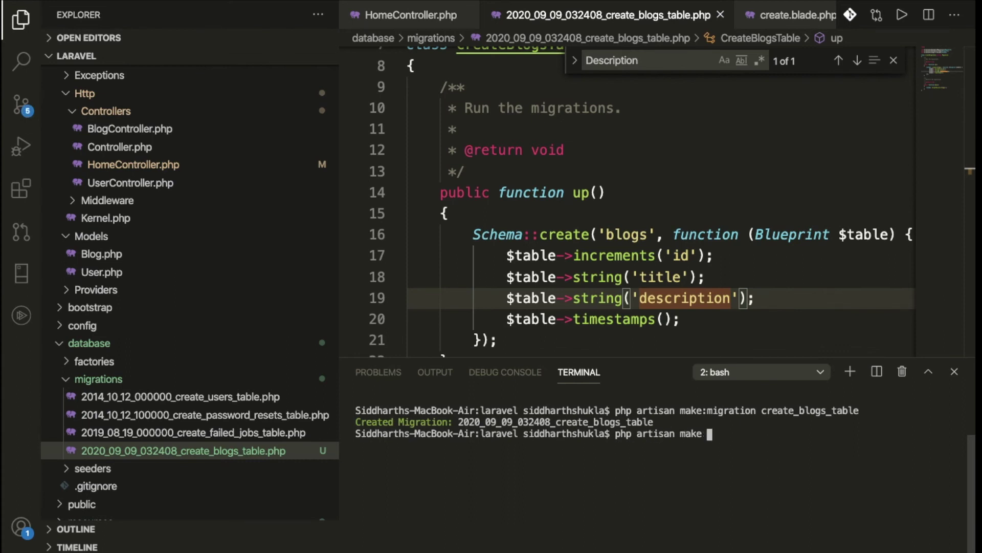
Step: Type php artisan migrate at the terminal prompt, erasing the mistaken make word
key(BackSpace)
key(BackSpace)
key(BackSpace)
key(BackSpace)
key(BackSpace)
text(mig)
text(rate)
Step: Change description on line 19 to a text column and run php artisan migrate
click(611, 297)
text(tex)
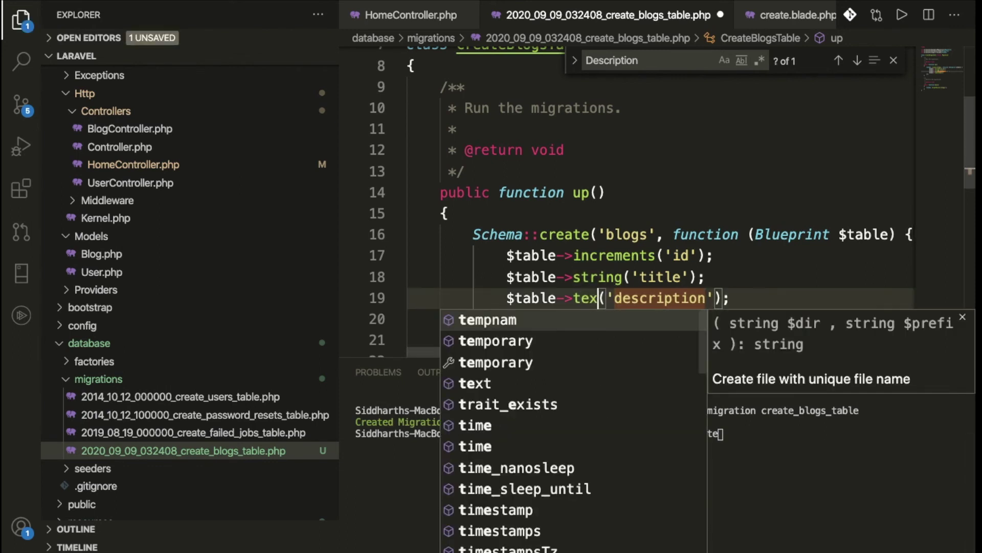
text(t)
click(774, 277)
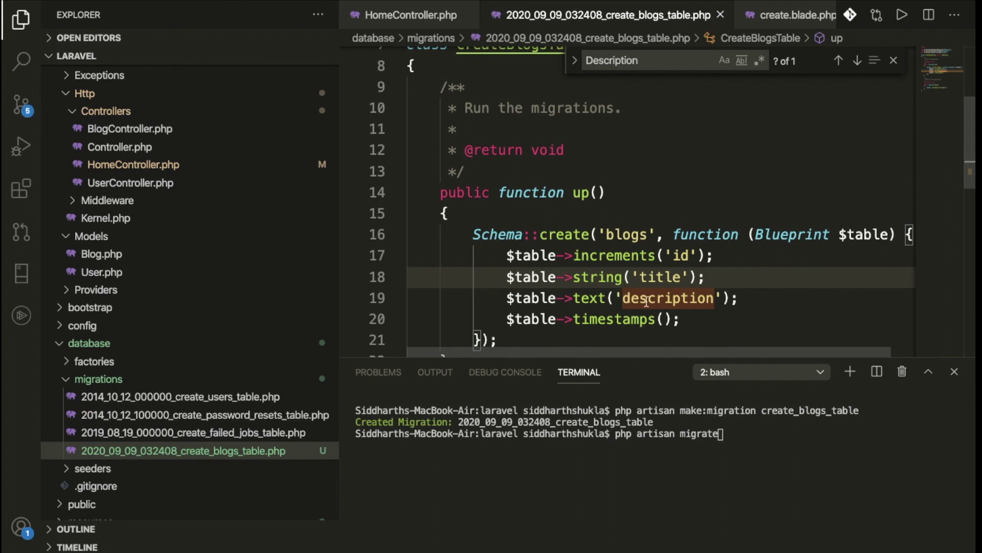
mouse_move(595, 459)
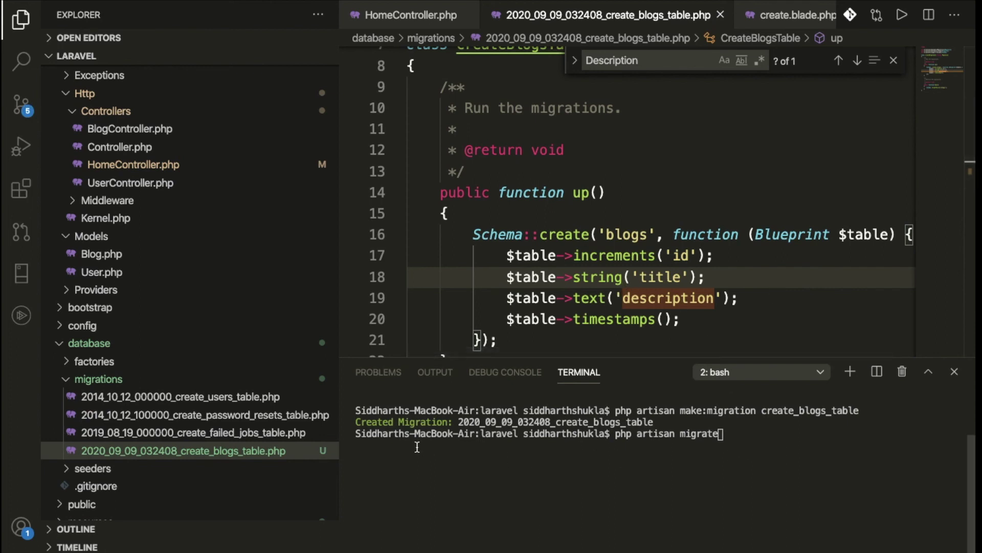
click(706, 434)
key(Return)
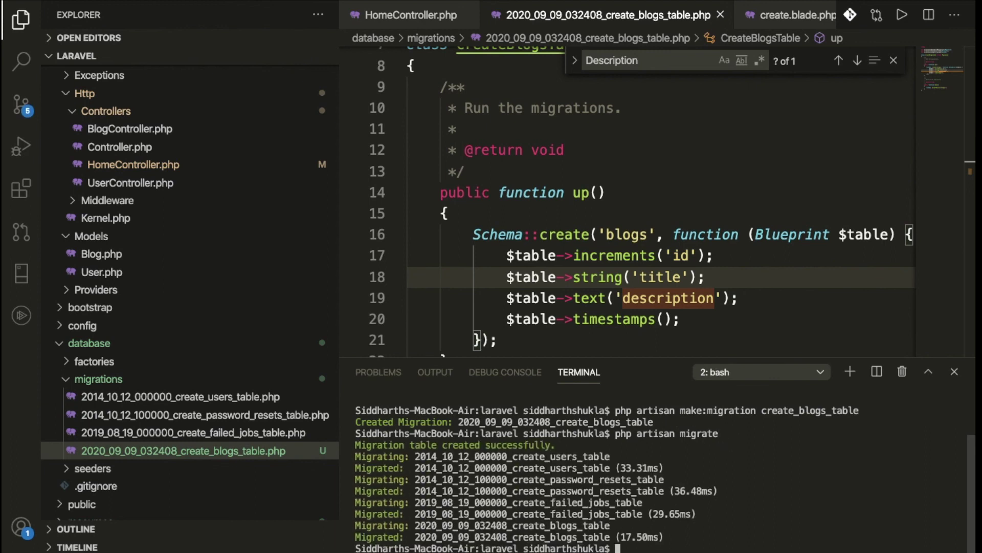
key(super+Tab)
key(super+Tab)
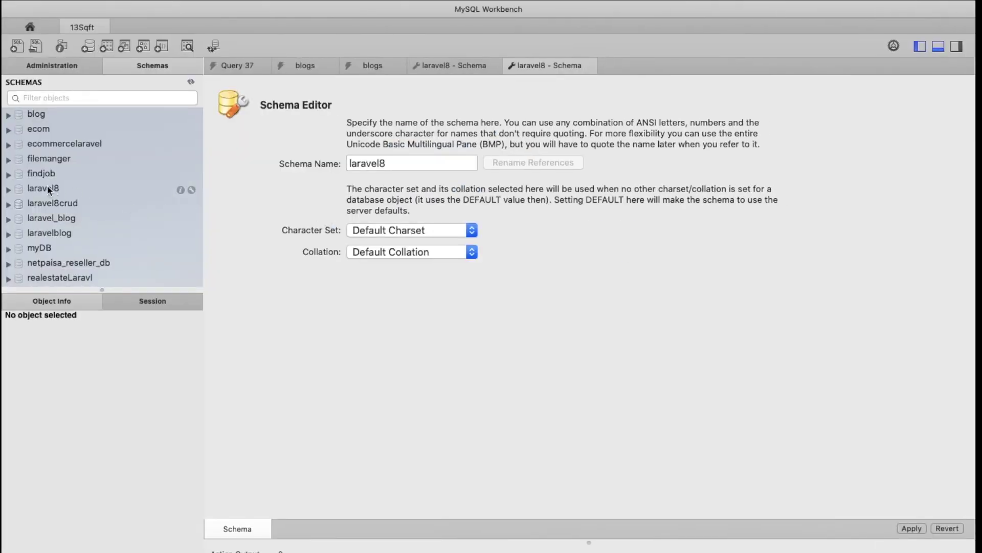
Step: Expand laravel8 > Tables in MySQL Workbench and run SELECT * on the blogs table
click(9, 190)
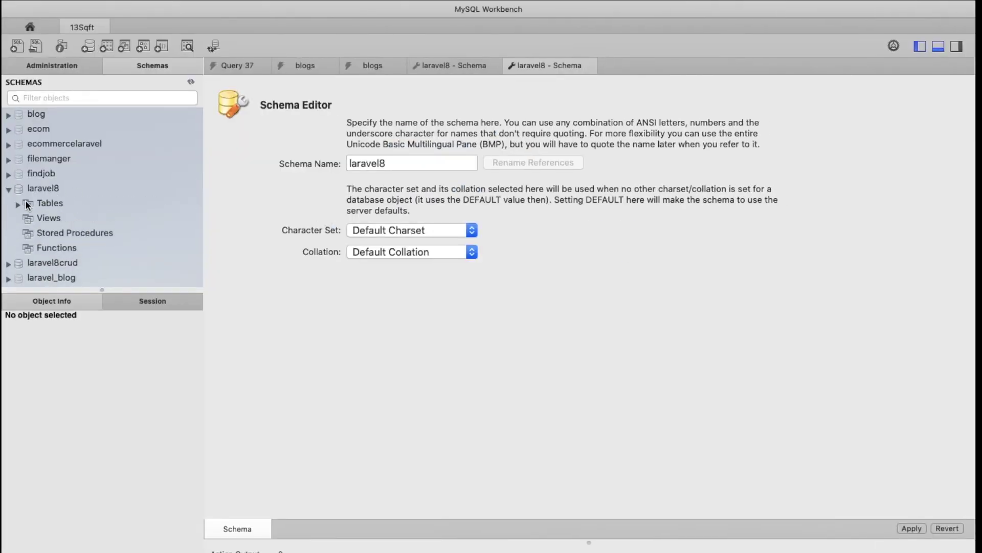
click(19, 204)
click(57, 219)
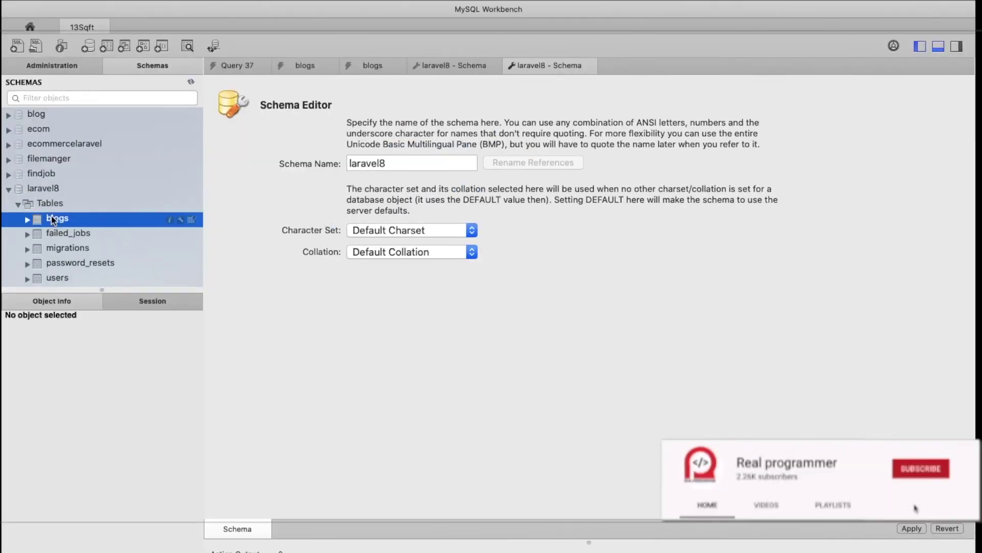
click(193, 220)
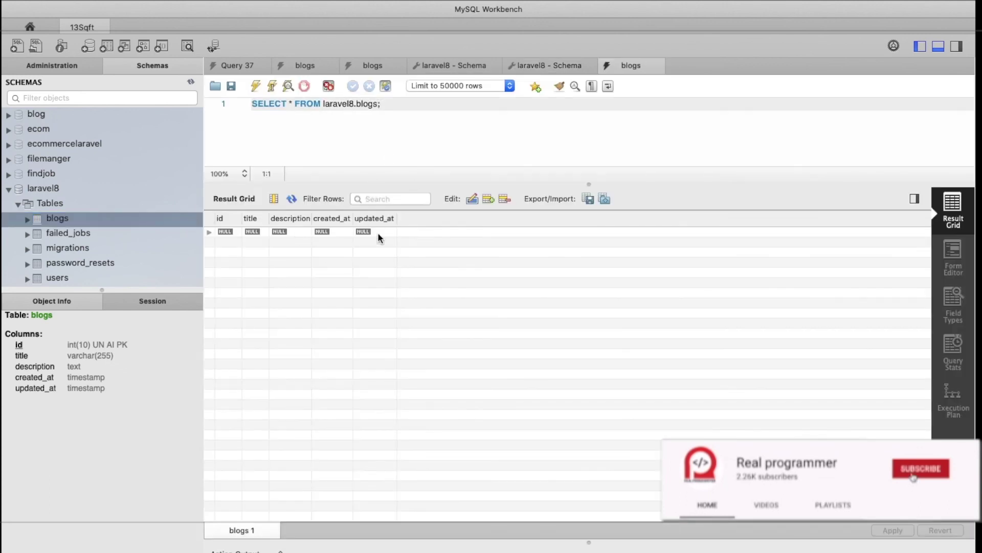